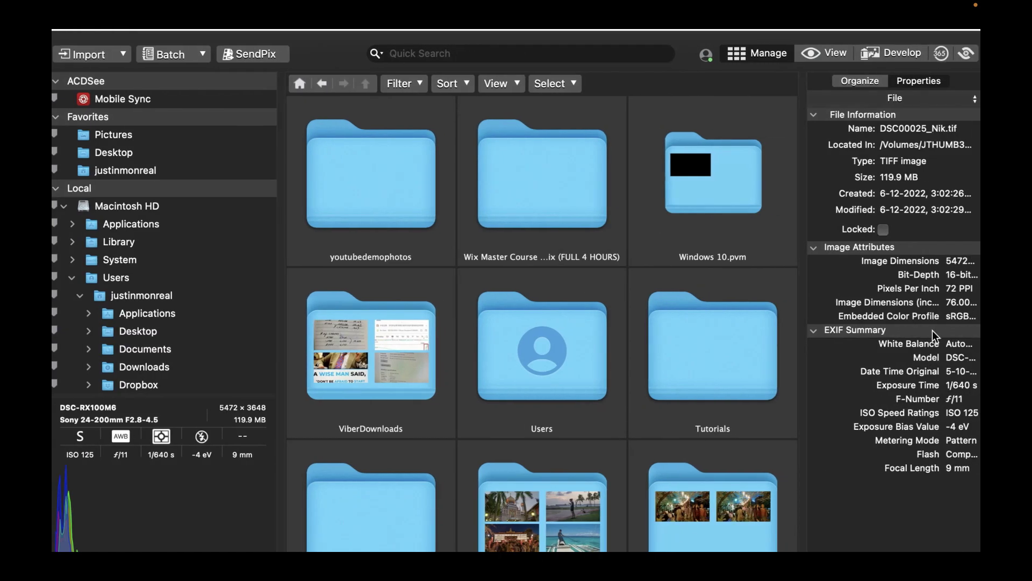
Glance at the ratings and saved-searches panel, return to Properties, and open the sharpen2 folder.
click(861, 81)
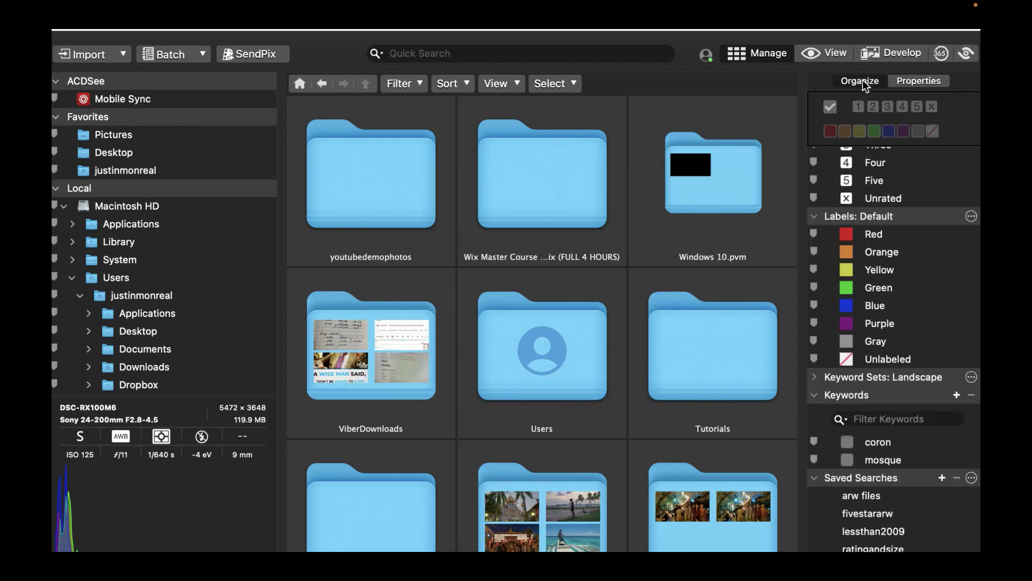
click(903, 80)
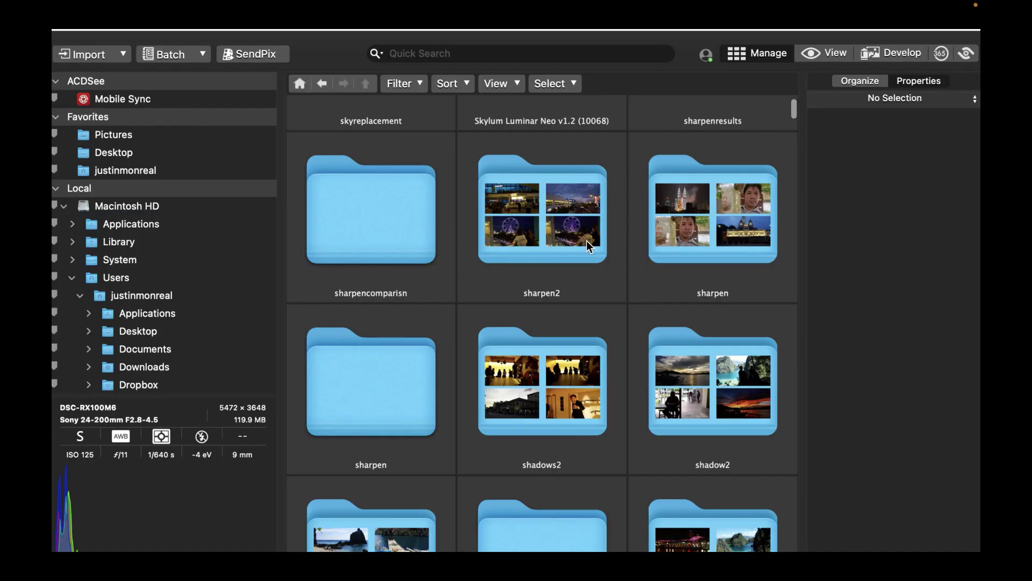
double_click(571, 238)
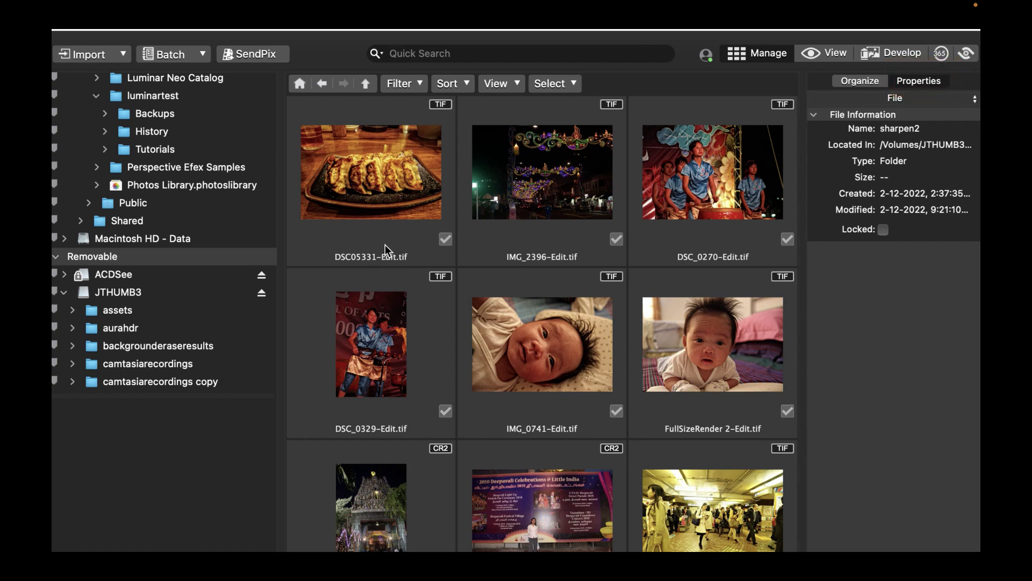
Show the EXIF metadata of DSC_0270-Edit.tif and widen the panel so values display fully.
click(713, 161)
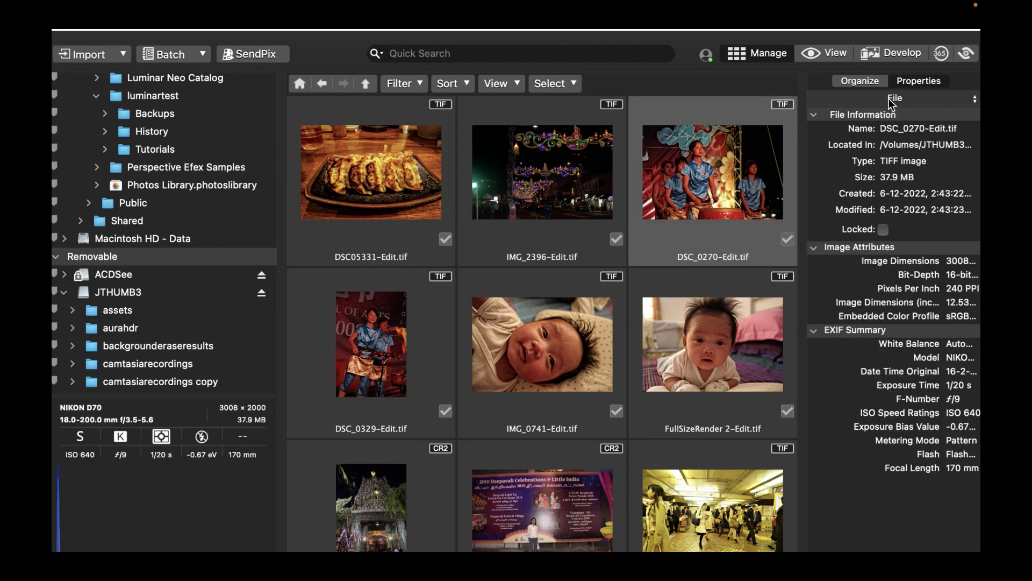
click(889, 98)
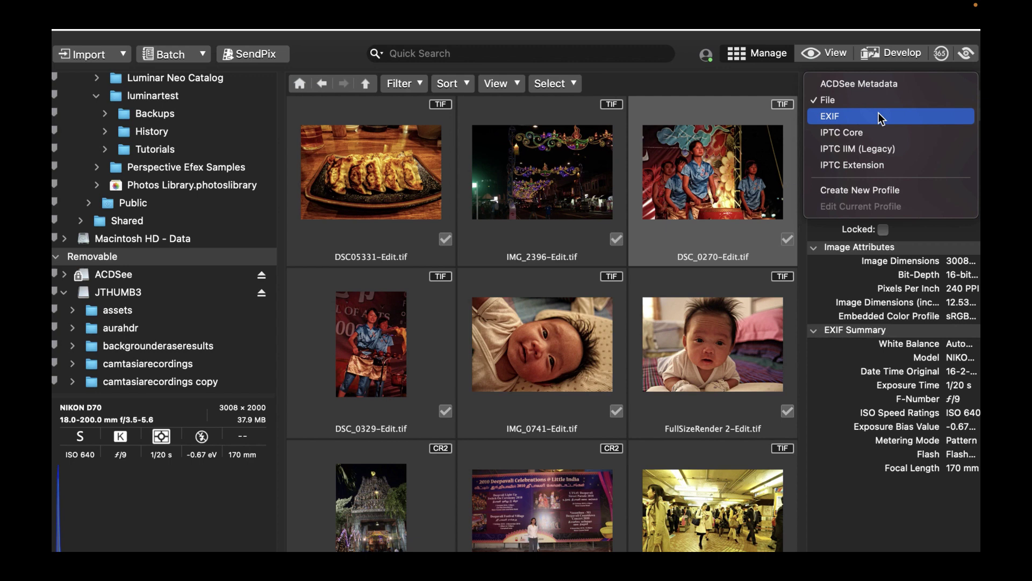
click(878, 113)
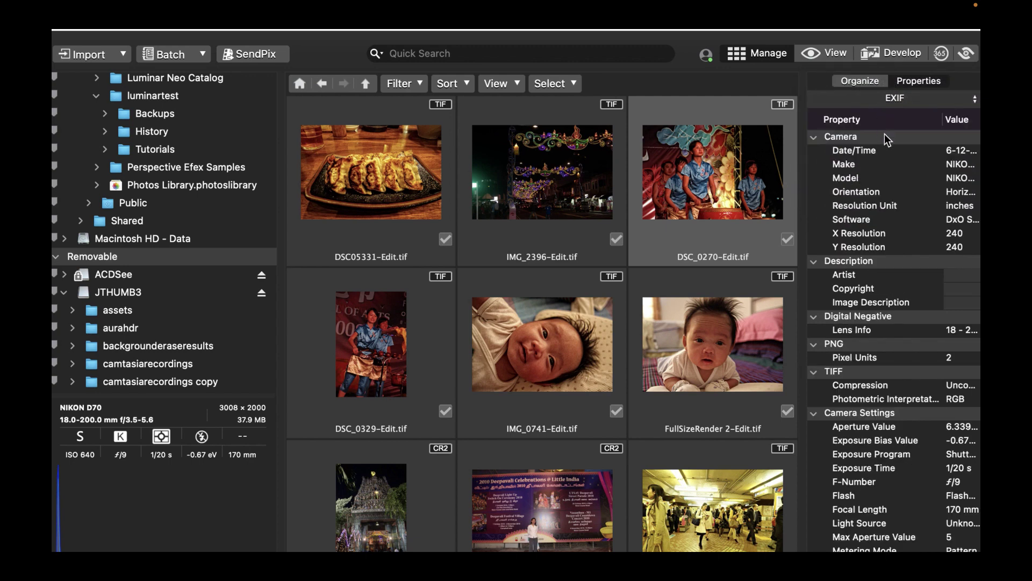
drag(802, 161, 743, 193)
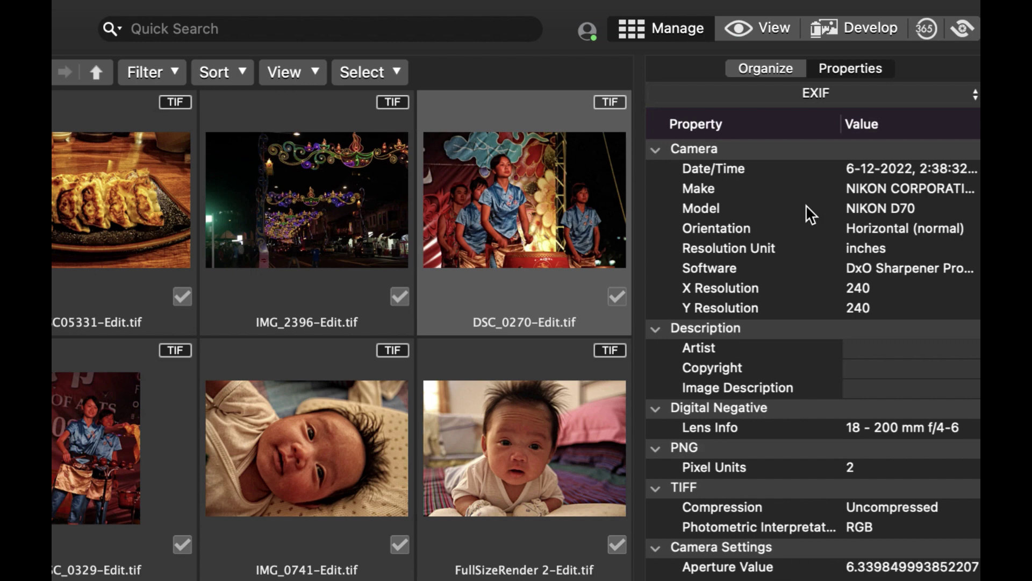
Search using the camera Model NIKON D70 and view the EXIF metadata of the results.
drag(862, 208, 322, 25)
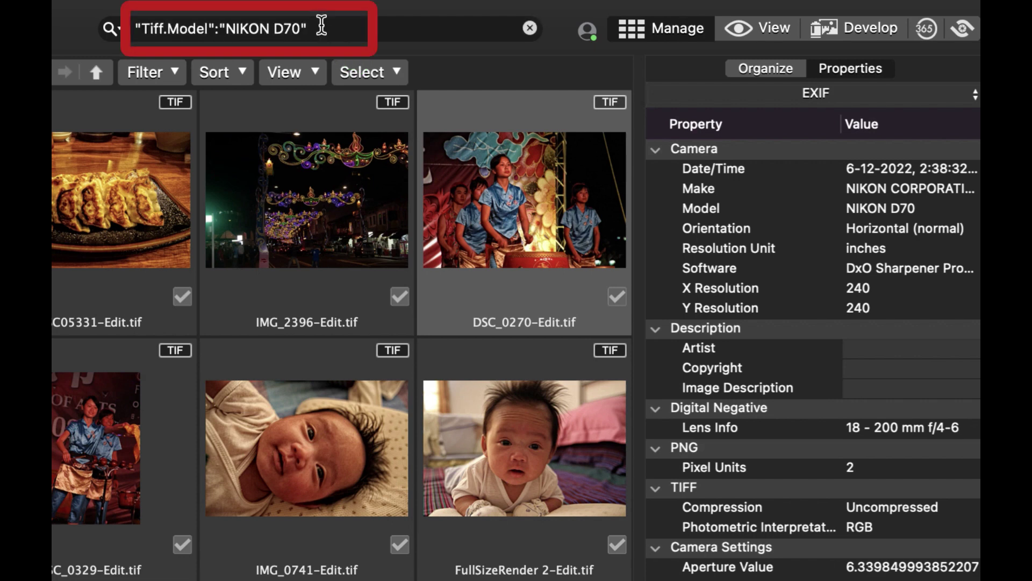
key(Return)
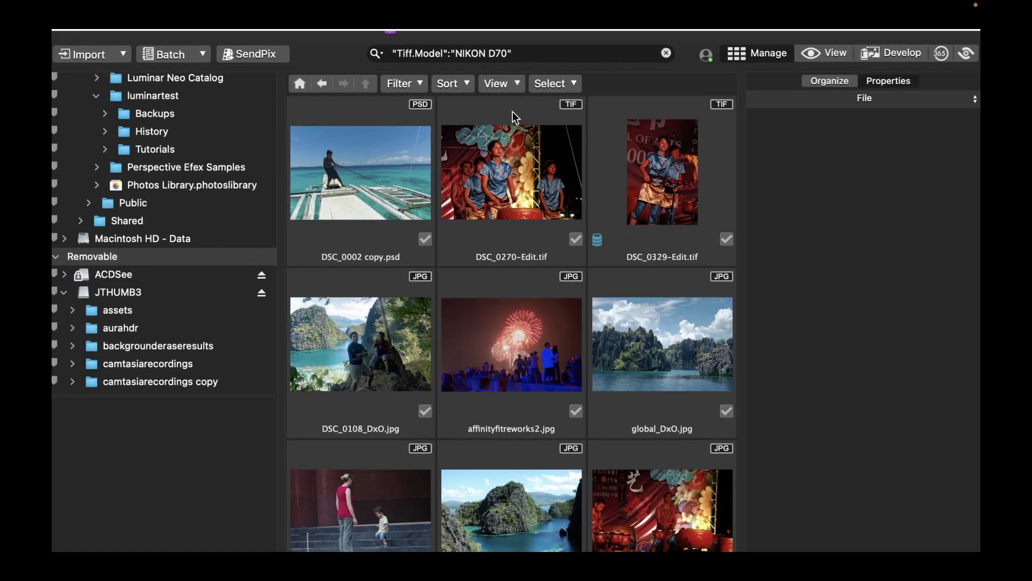
scroll(527, 262, down, 10)
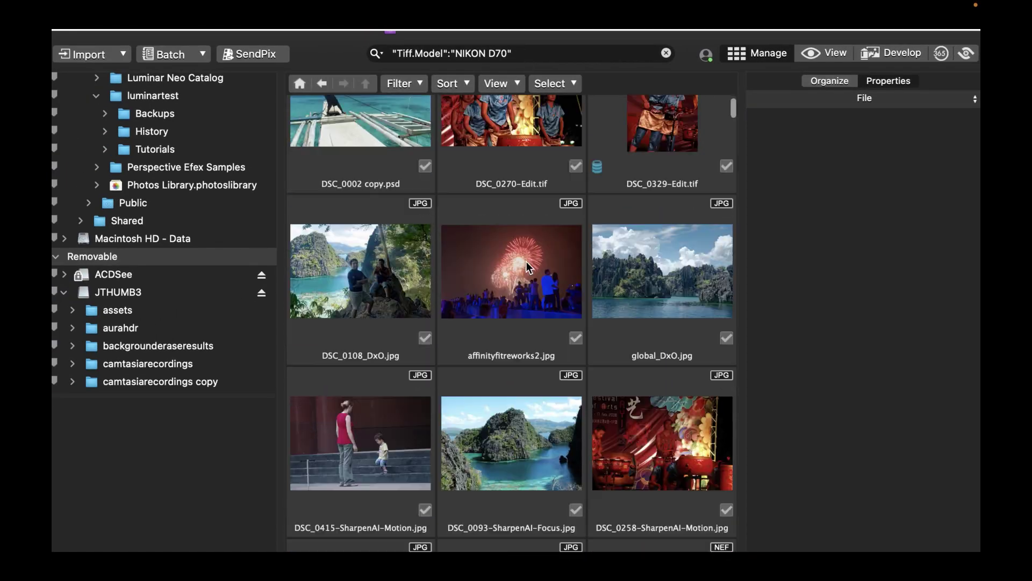
scroll(527, 261, up, 10)
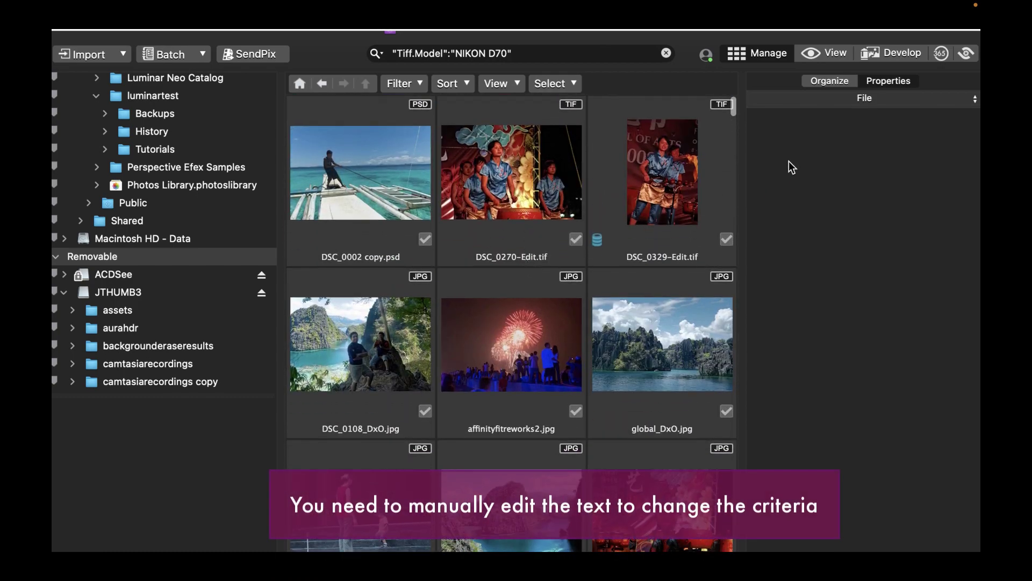
click(861, 99)
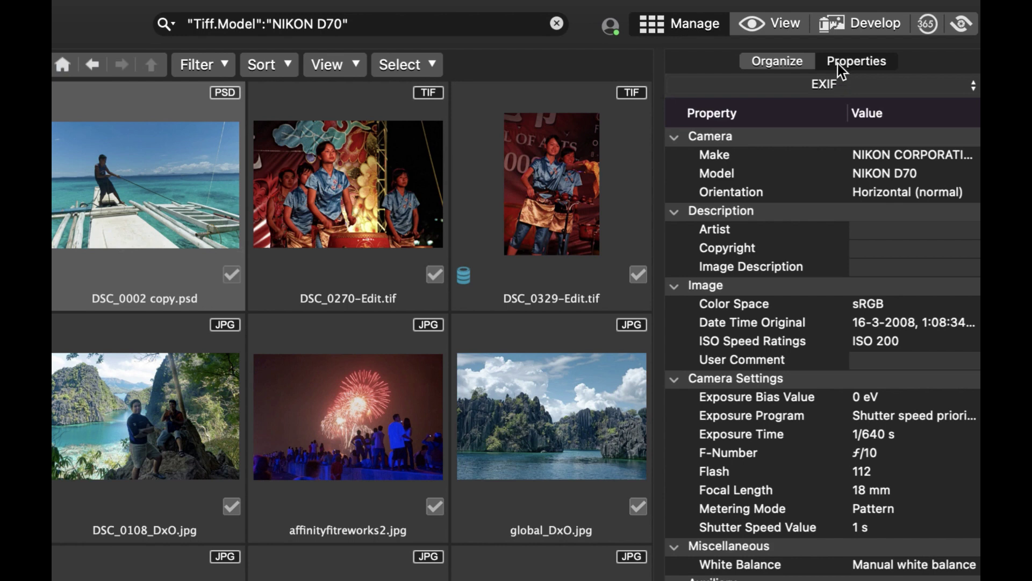
Switch Properties back to File and add the file Size to the search query.
click(836, 78)
click(814, 64)
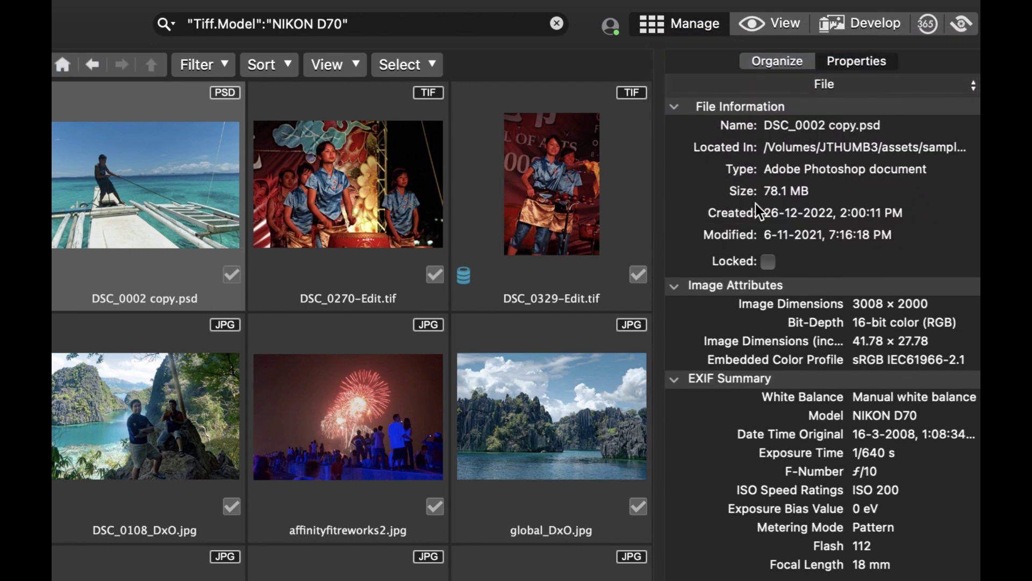
drag(752, 195, 477, 22)
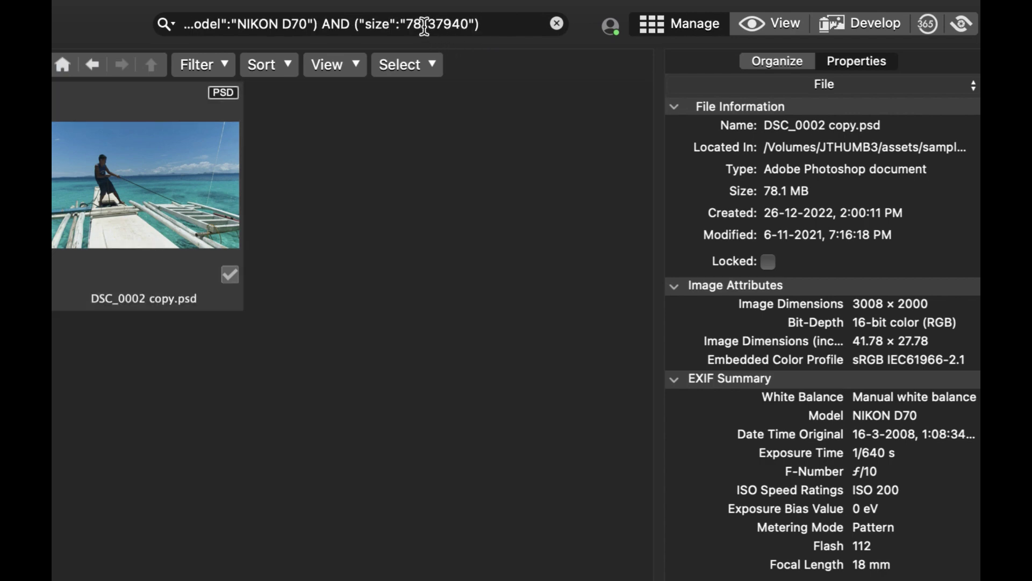
Edit the size condition to greater than 2000000 and select the whole query.
click(404, 27)
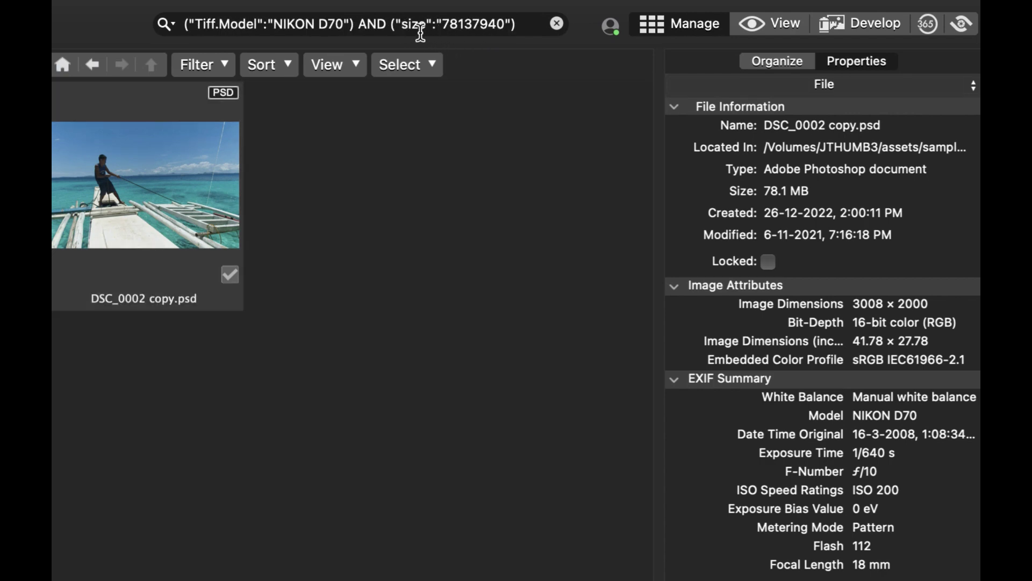
key(BackSpace)
text(>)
key(BackSpace)
key(BackSpace)
key(BackSpace)
key(BackSpace)
key(BackSpace)
key(BackSpace)
key(BackSpace)
key(BackSpace)
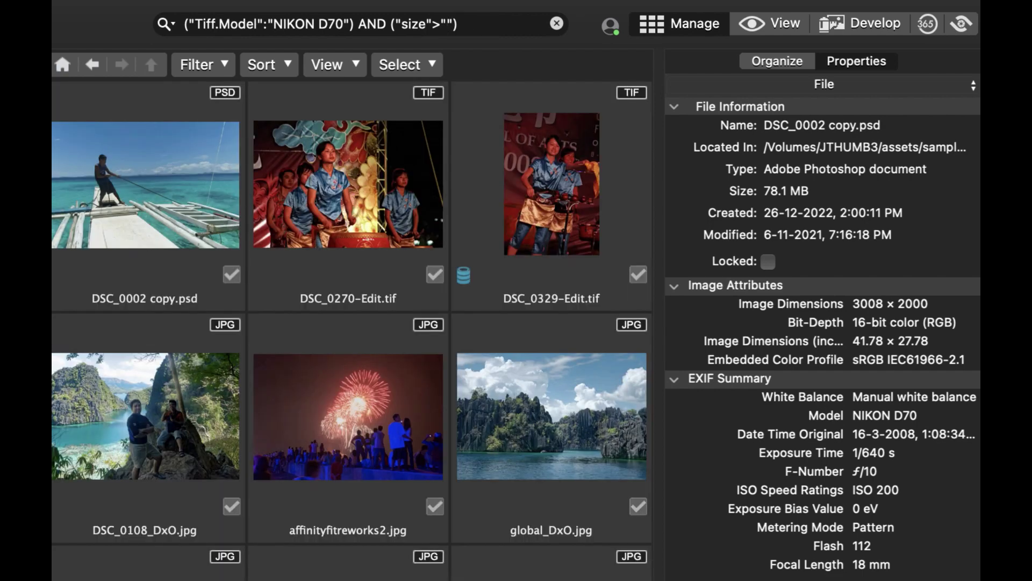
text(2000000)
key(super+a)
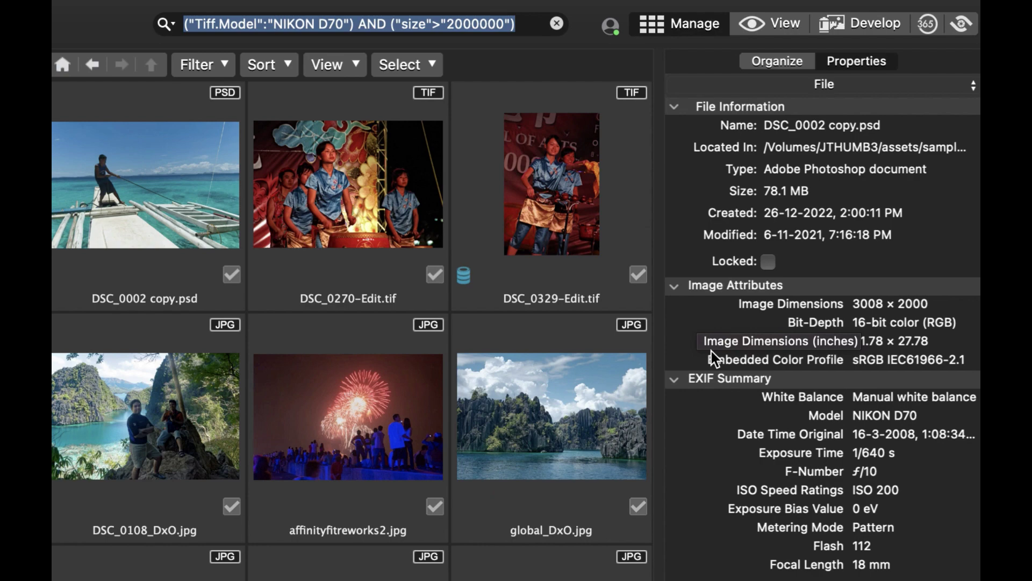
Run the fivestararw, lessthan2009, ratingandsize and arw files saved searches, then start a new one.
click(835, 496)
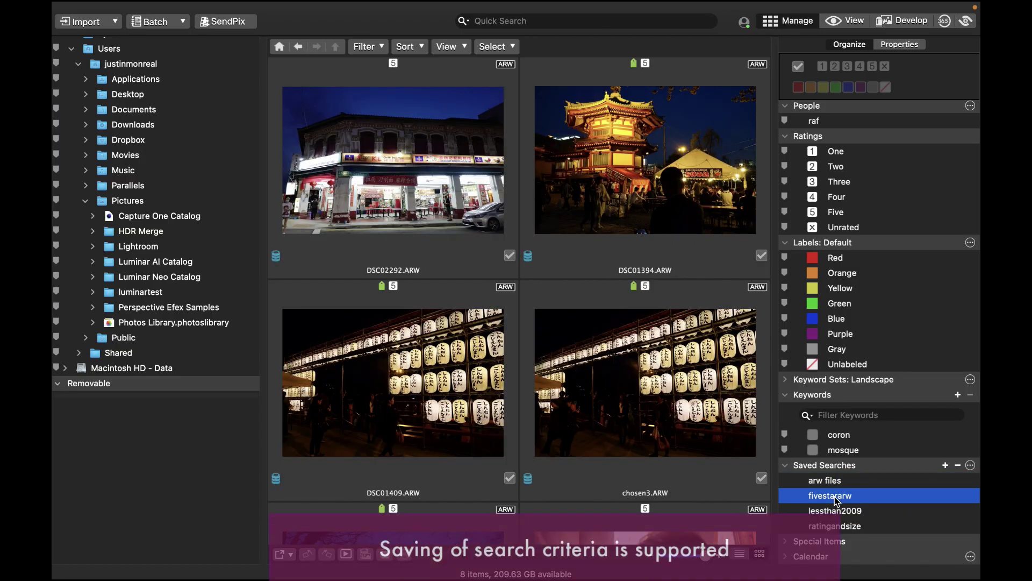
click(835, 511)
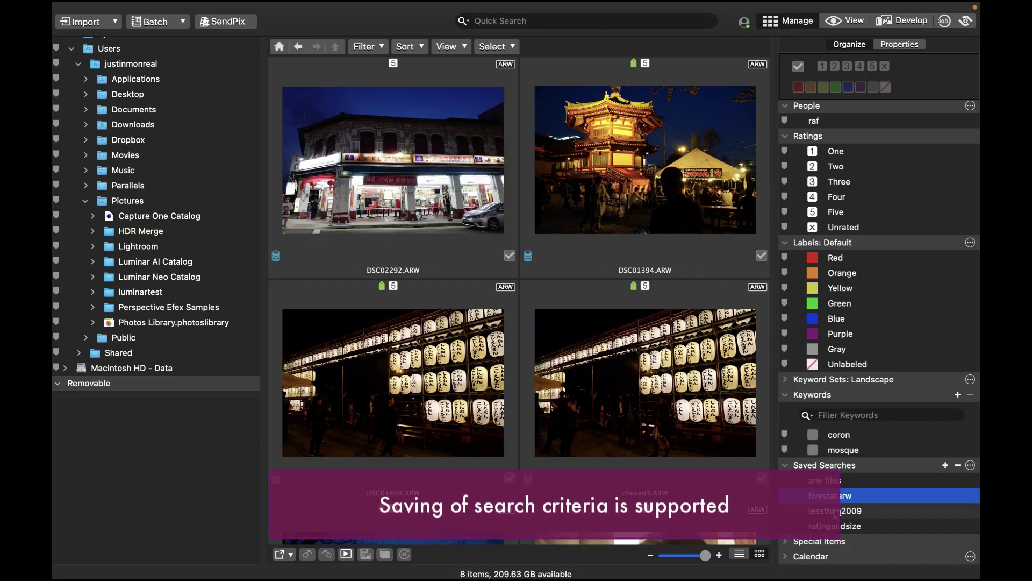
click(836, 525)
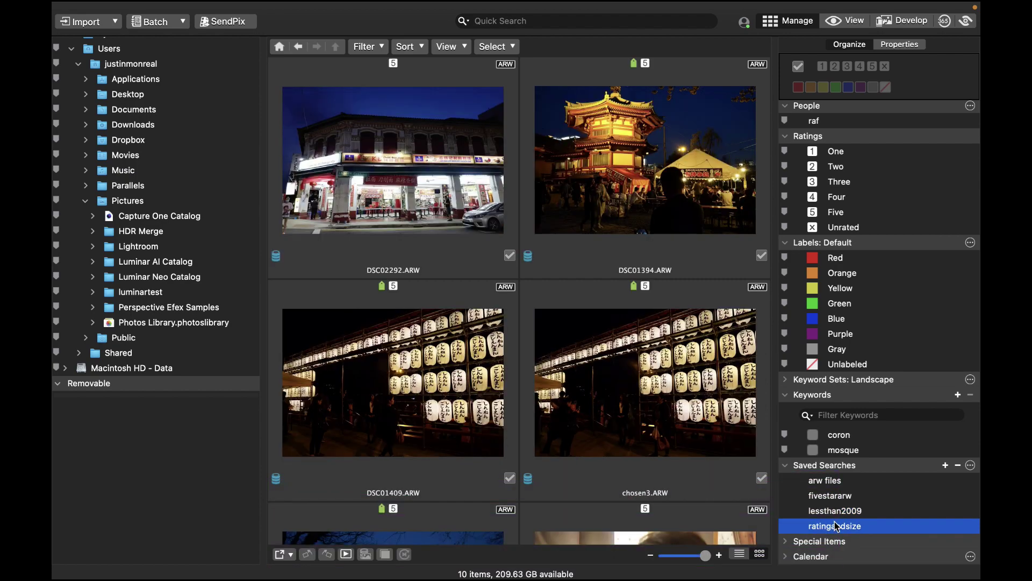
click(836, 510)
click(833, 495)
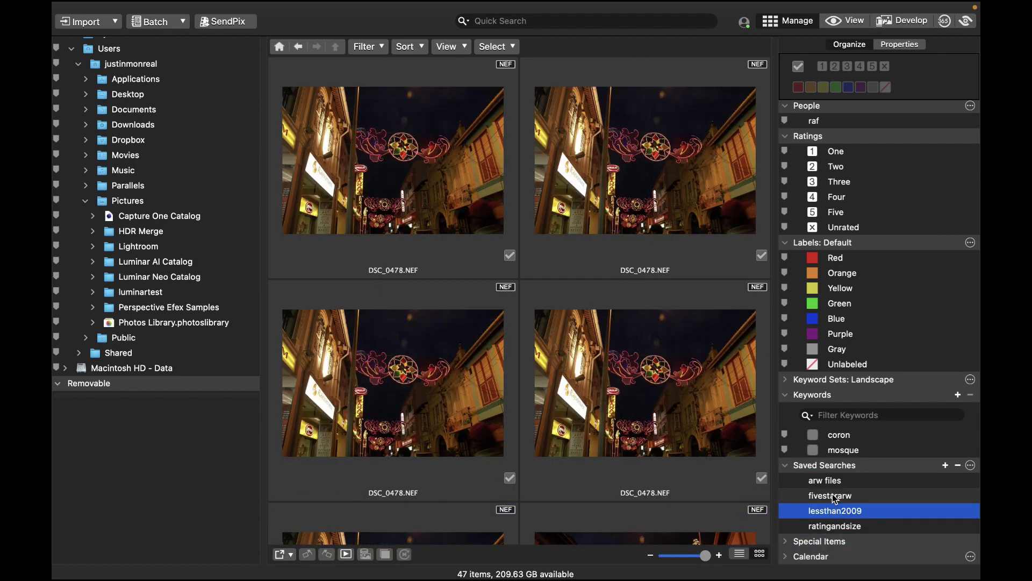
click(833, 481)
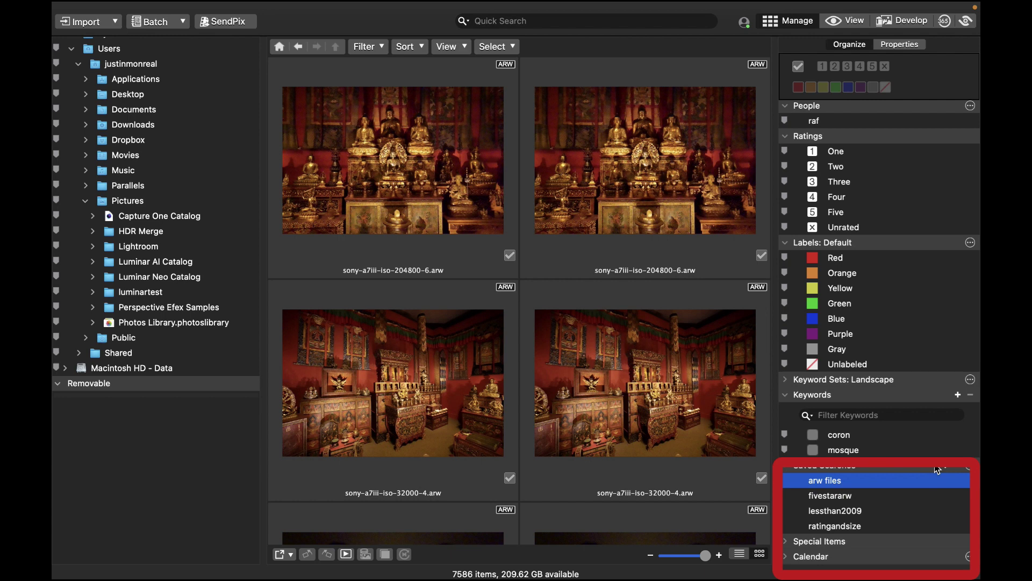
click(946, 466)
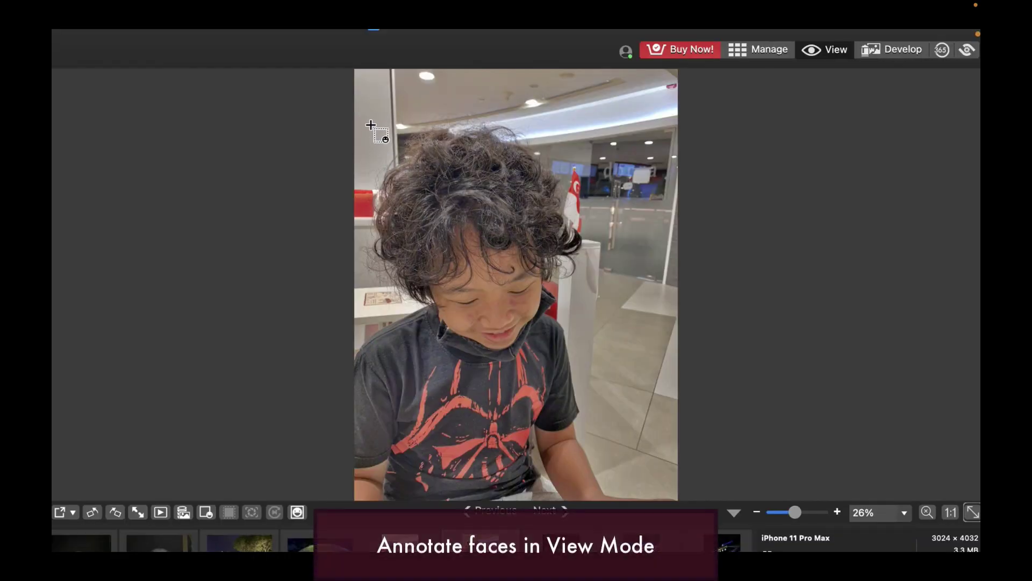
Draw a rectangle around the child's face and assign it the existing name raf.
mouse_move(371, 125)
mouse_down()
mouse_move(502, 231)
mouse_move(563, 322)
mouse_move(562, 375)
mouse_up()
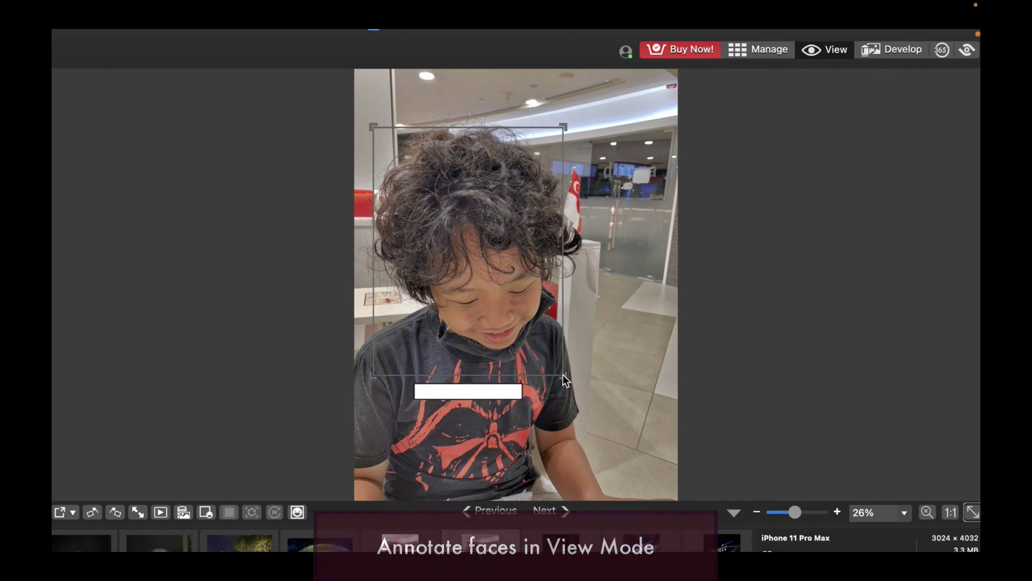
text(r)
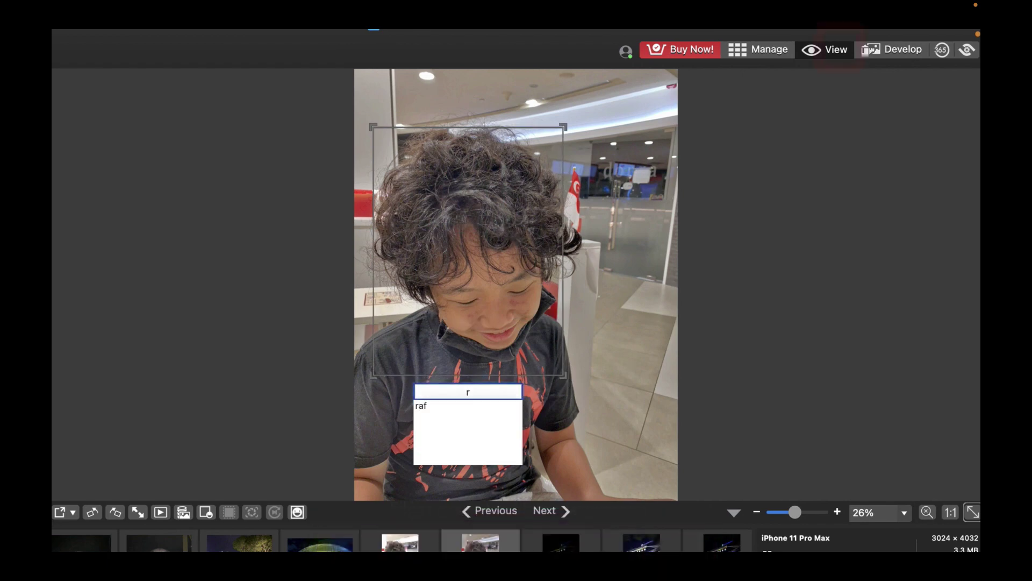
text(af)
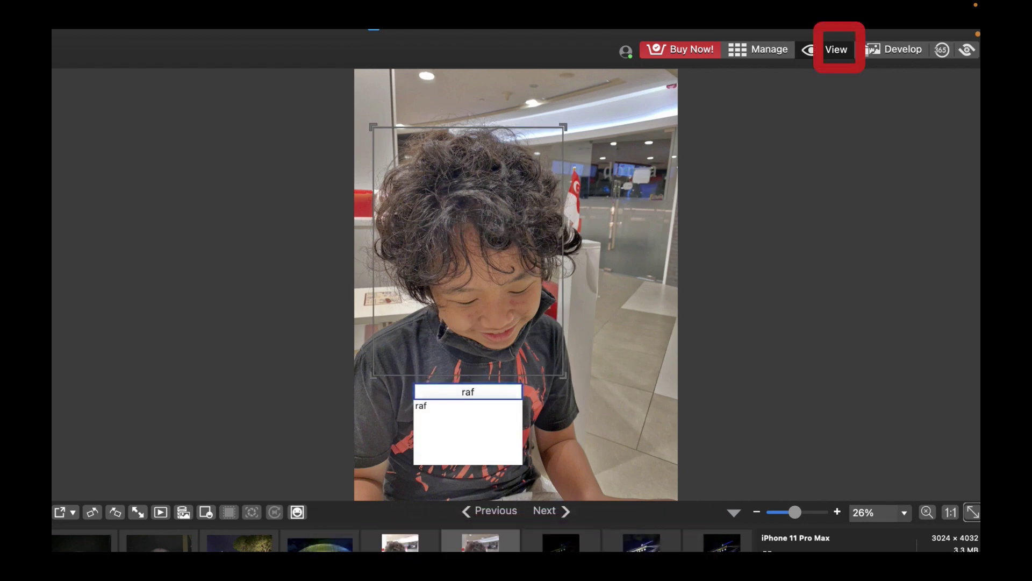
click(427, 411)
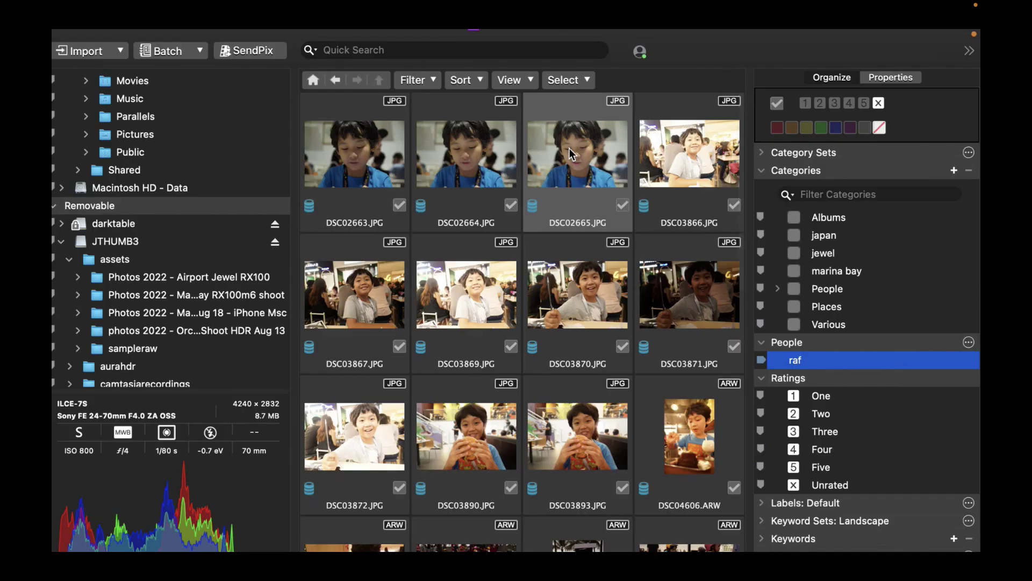
Open DSC03890.JPG full size to see its raf face tag, then step to the next photo.
double_click(570, 150)
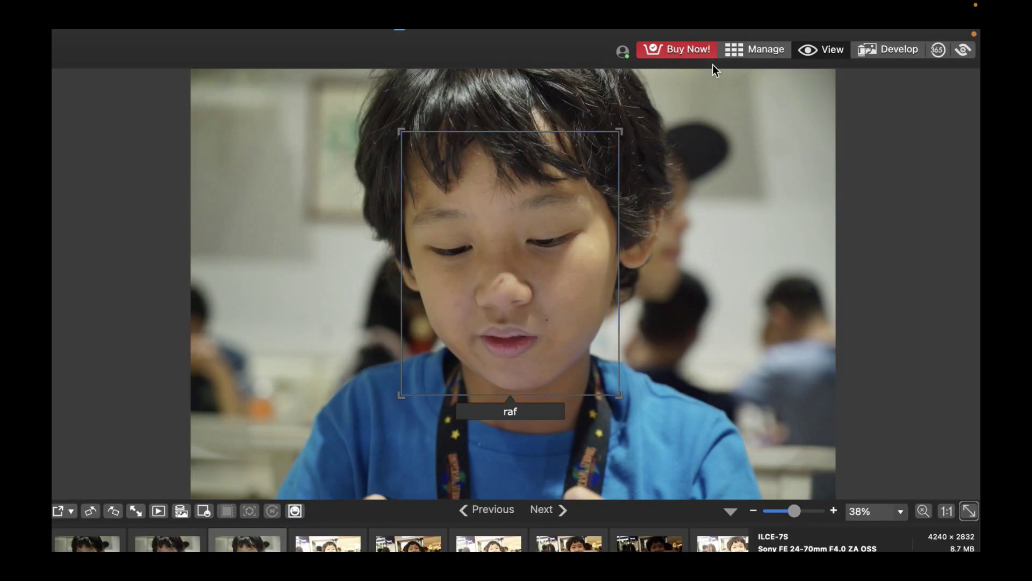
click(746, 49)
scroll(577, 455, down, 10)
scroll(578, 455, up, 5)
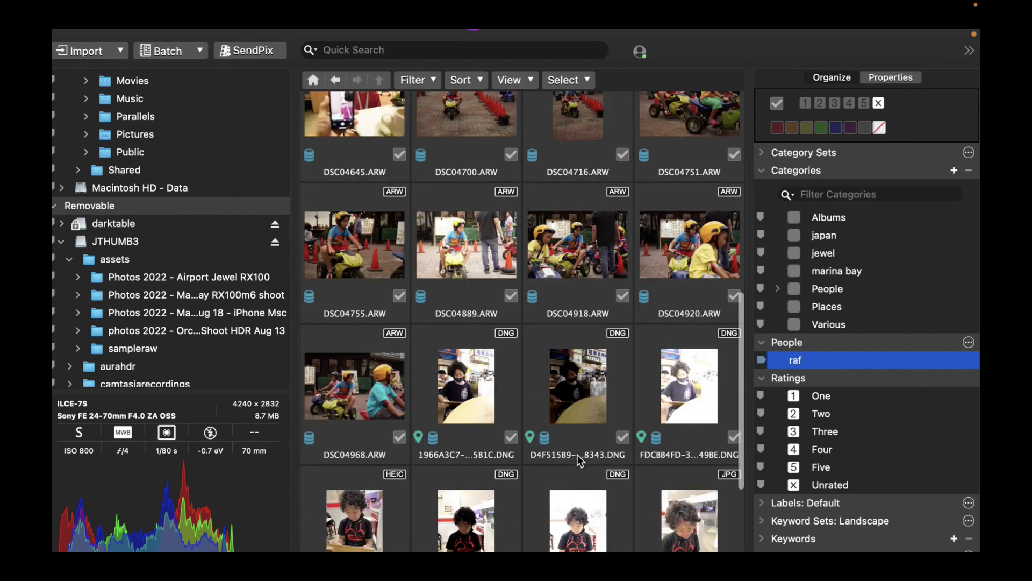
double_click(489, 127)
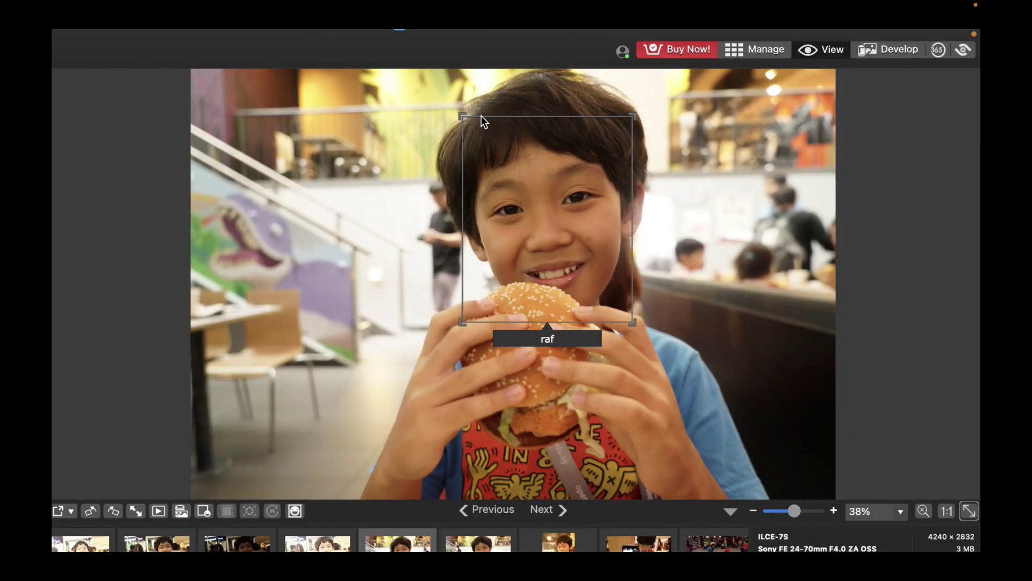
key(Left)
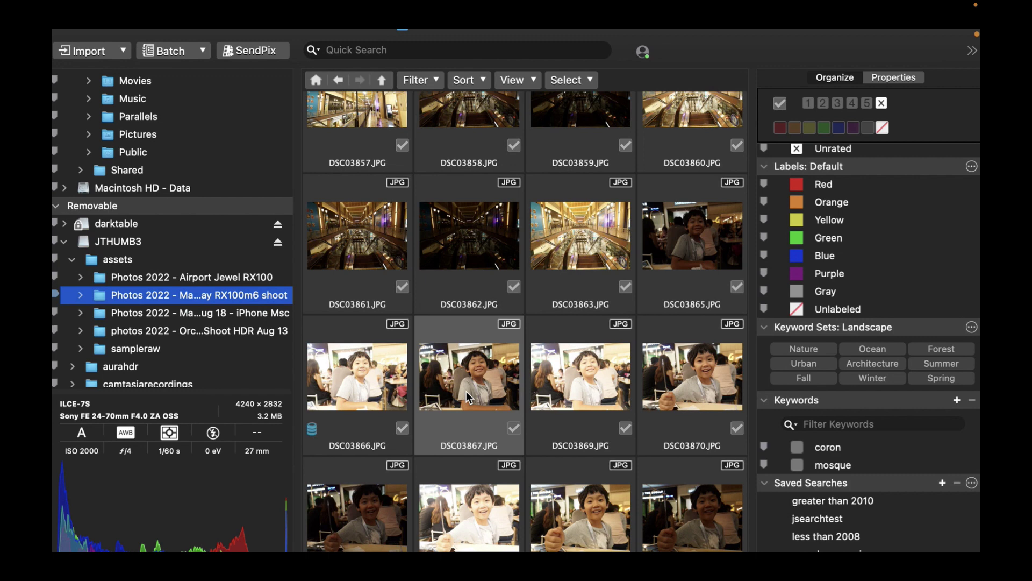
Open another raf portrait full size and advance through the next three photos.
double_click(466, 391)
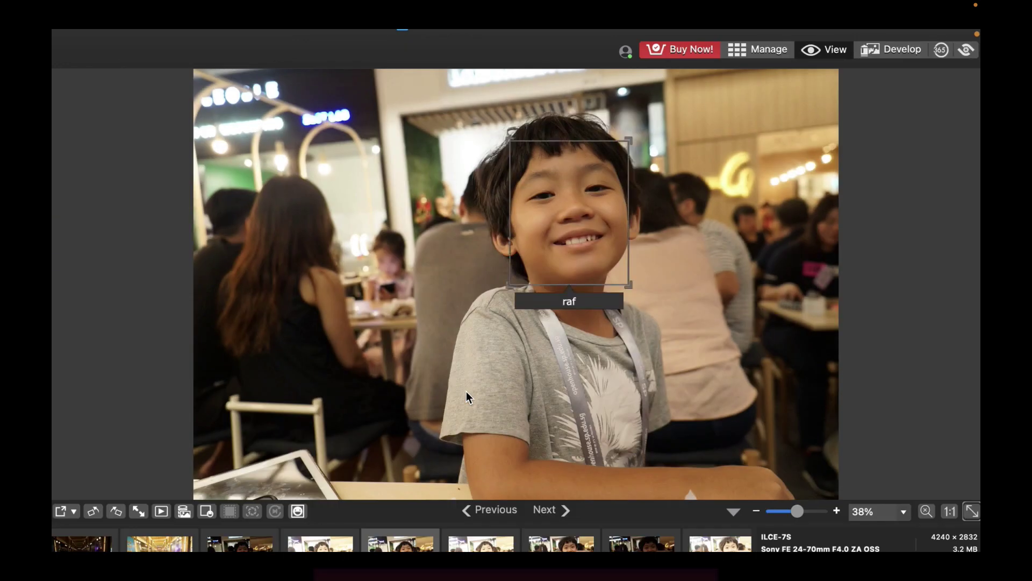
key(Right)
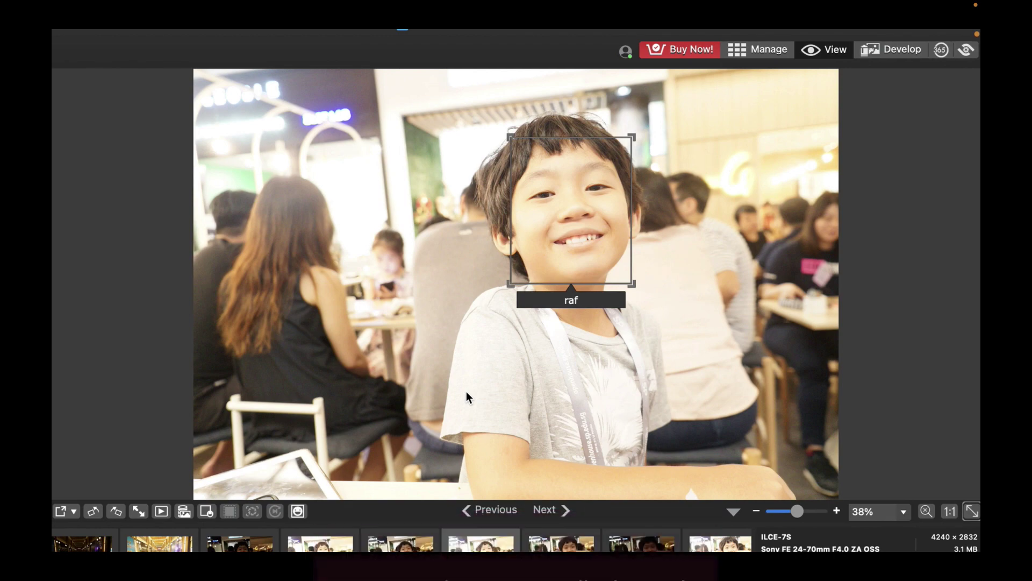
key(Right)
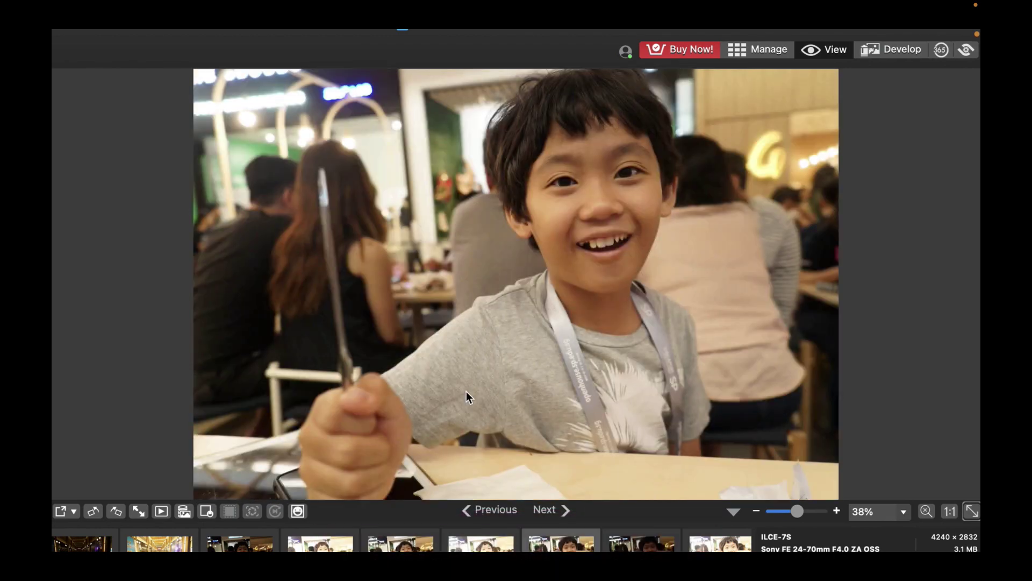
key(Right)
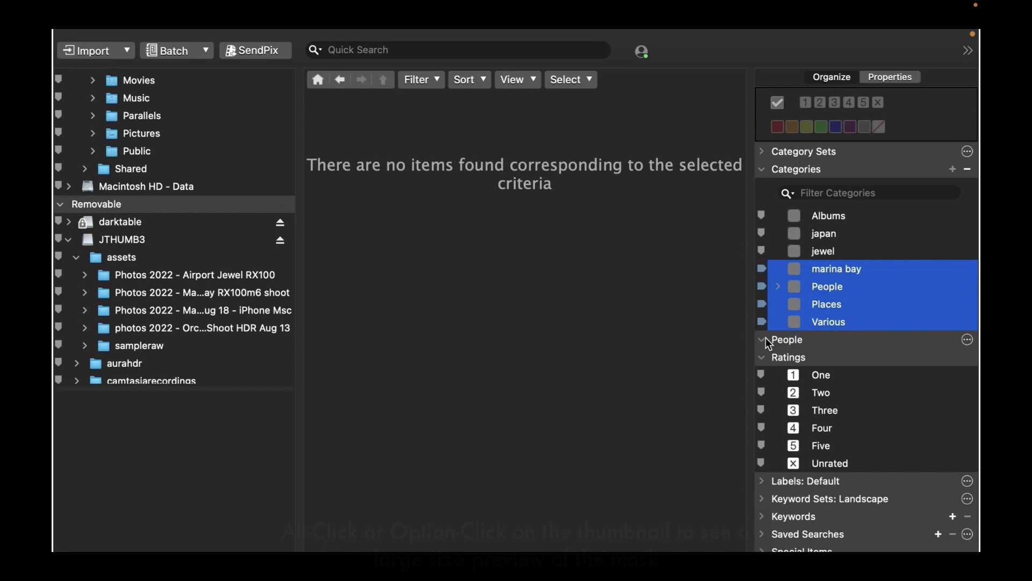
Expand People and pick raf to filter the grid, repeating the selection several times.
click(765, 338)
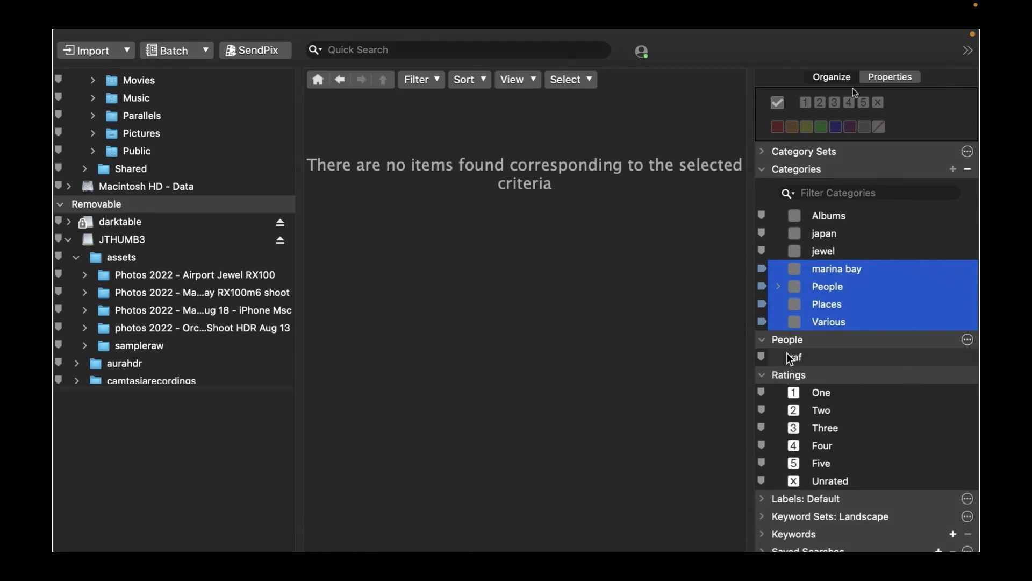
click(790, 358)
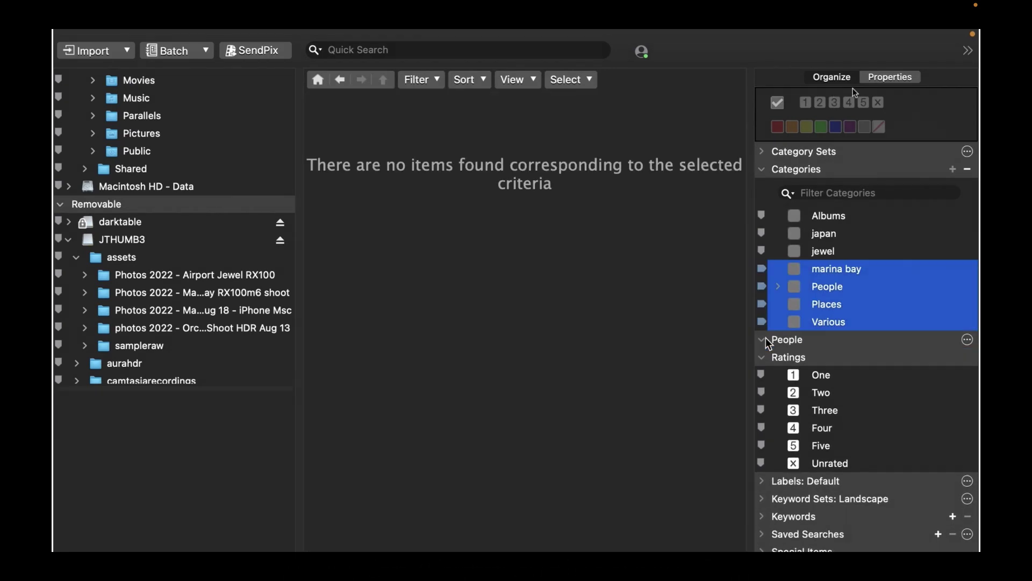
click(766, 338)
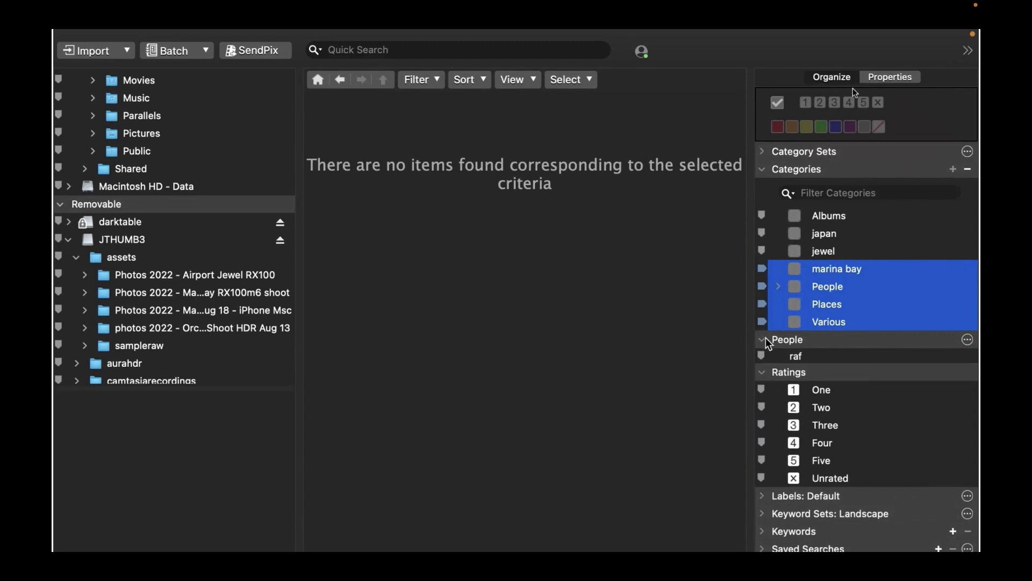
click(790, 357)
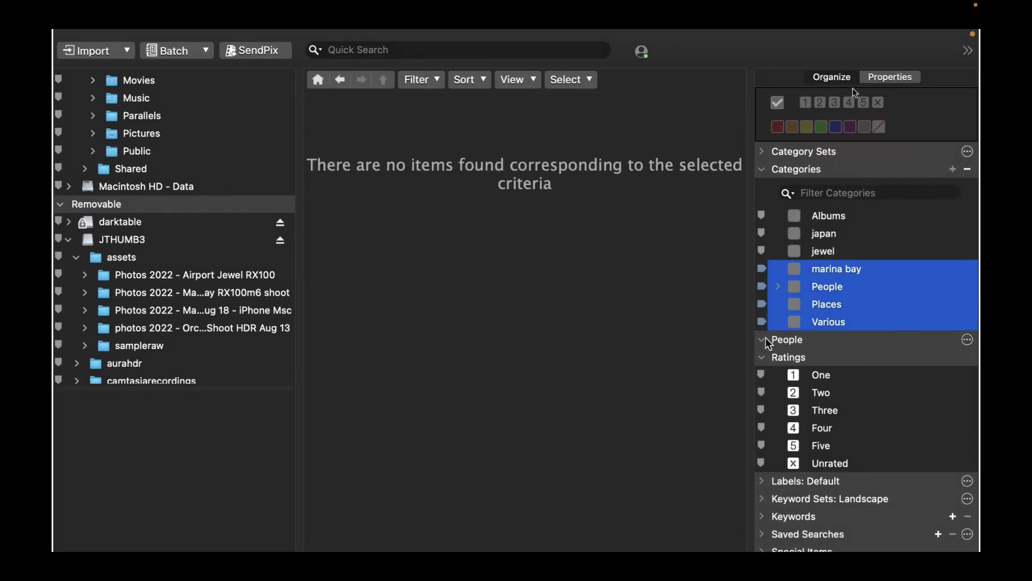
click(765, 338)
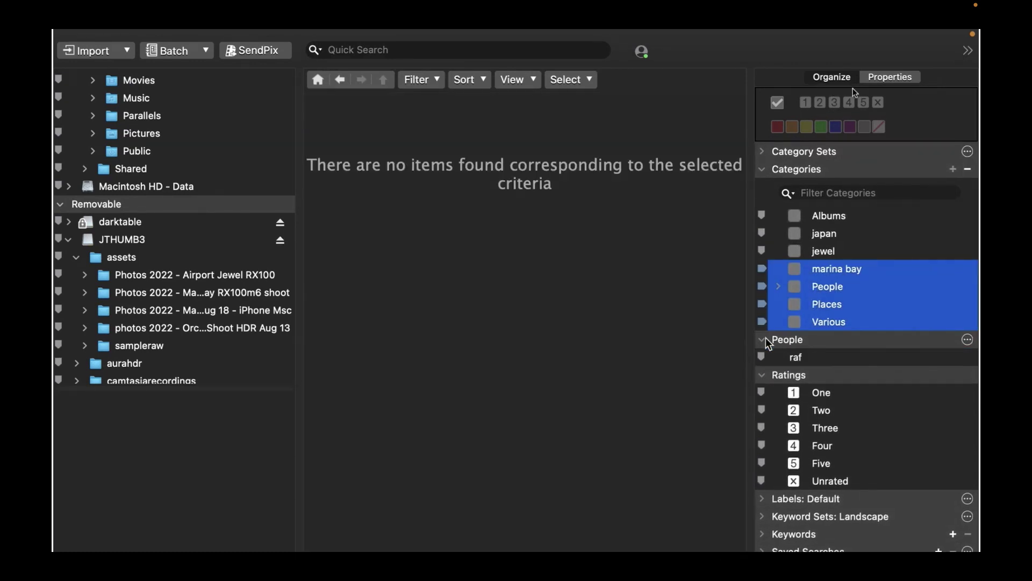
click(790, 356)
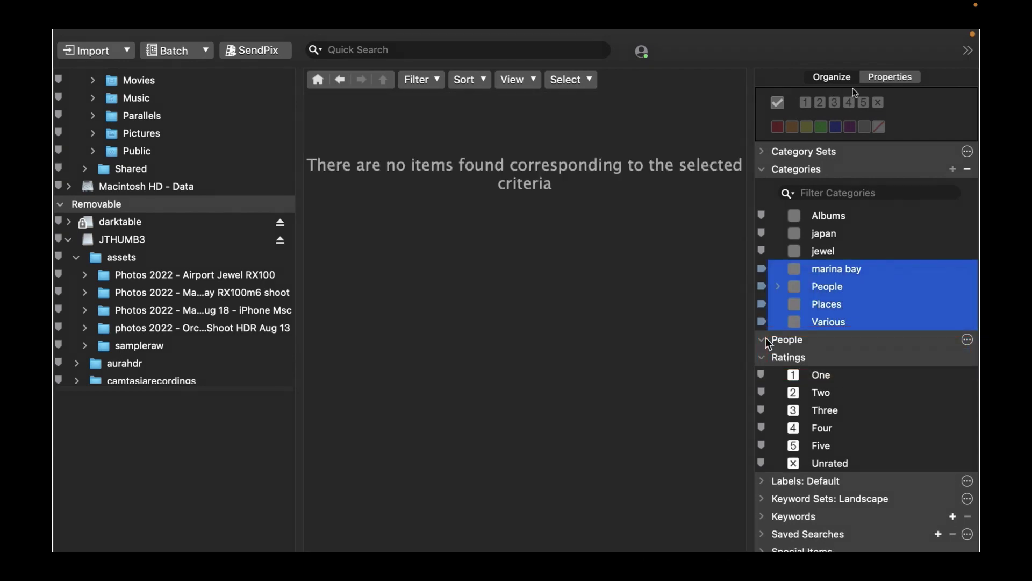
click(784, 339)
click(790, 357)
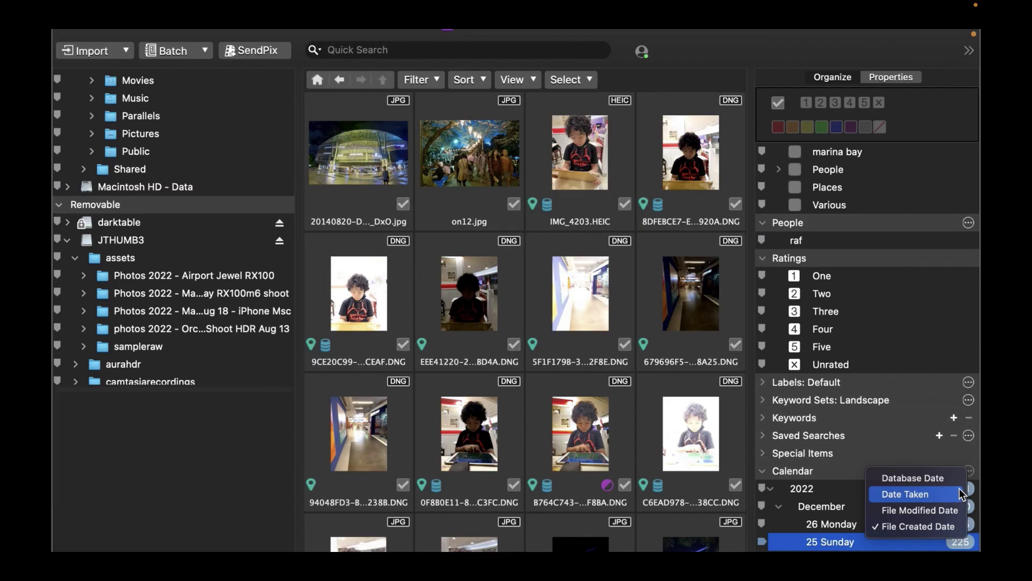
Group the calendar by Date Taken and browse the 2009, 2011, 2014 and 2017 photos.
click(933, 426)
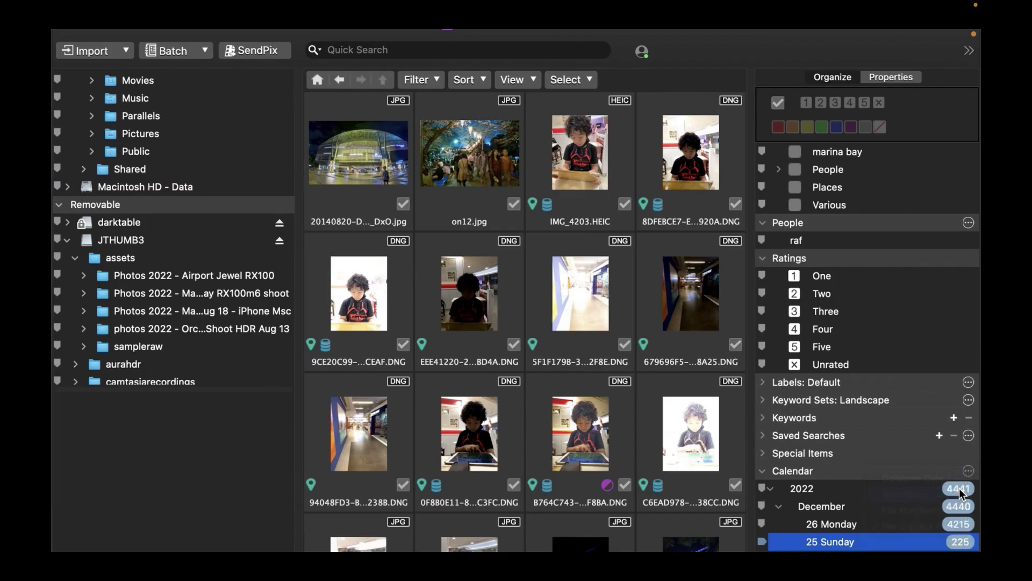
scroll(892, 540, down, 10)
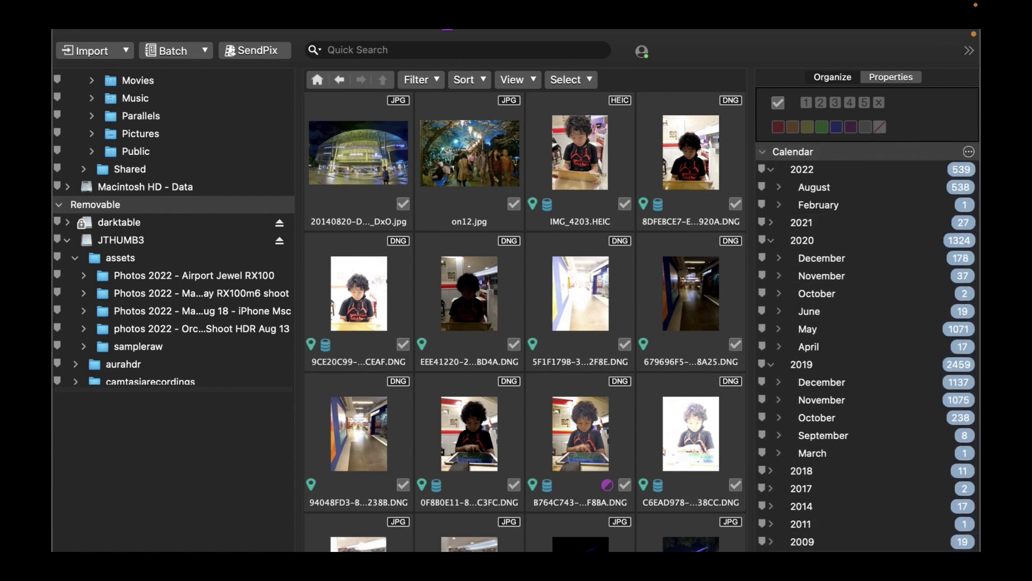
click(800, 544)
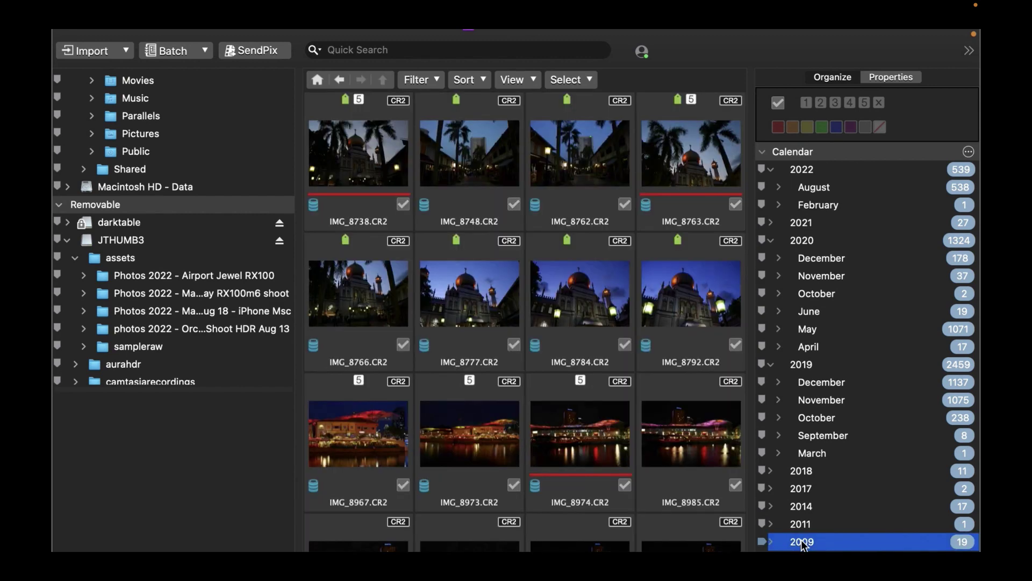
click(808, 526)
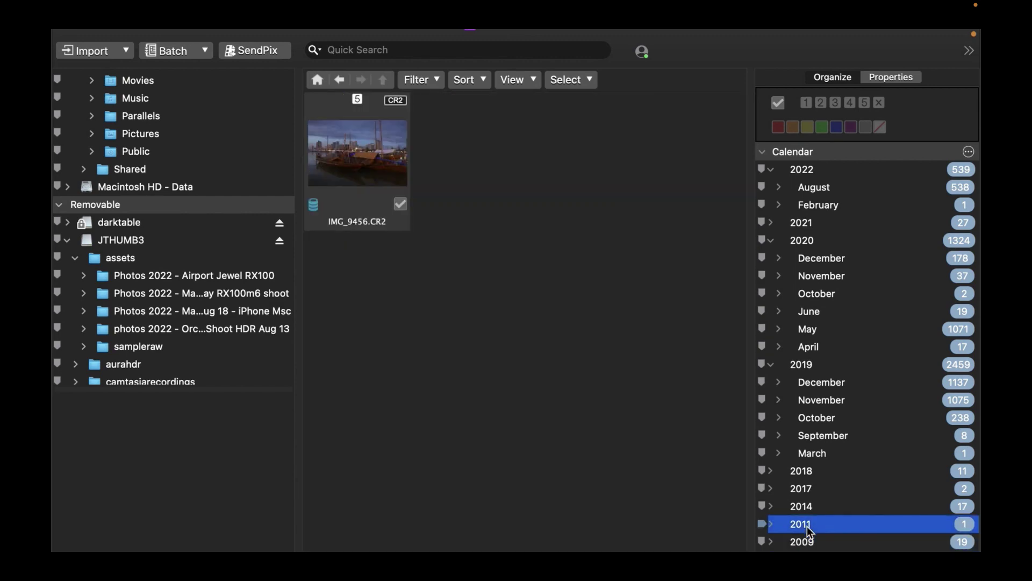
click(806, 508)
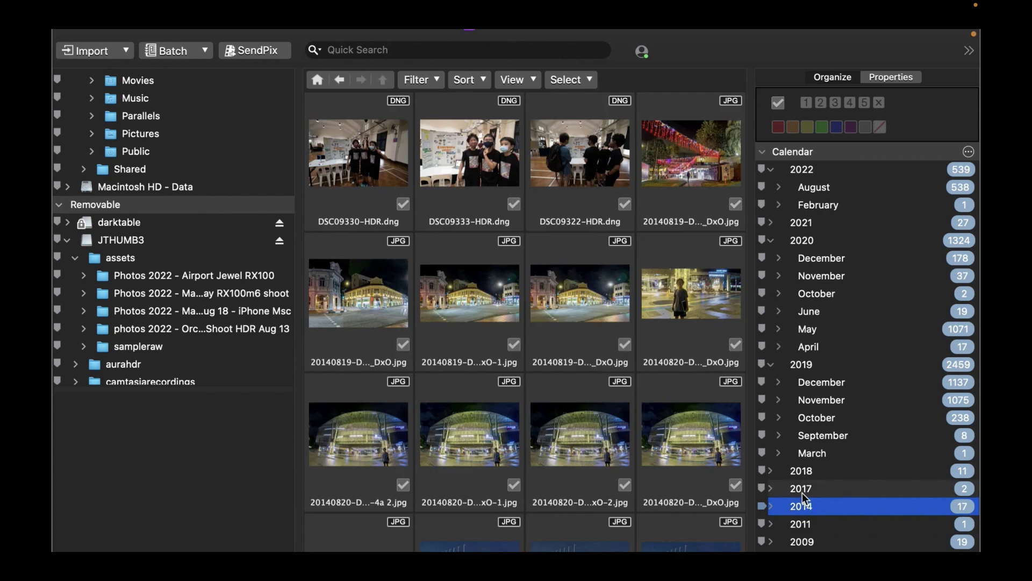
click(803, 492)
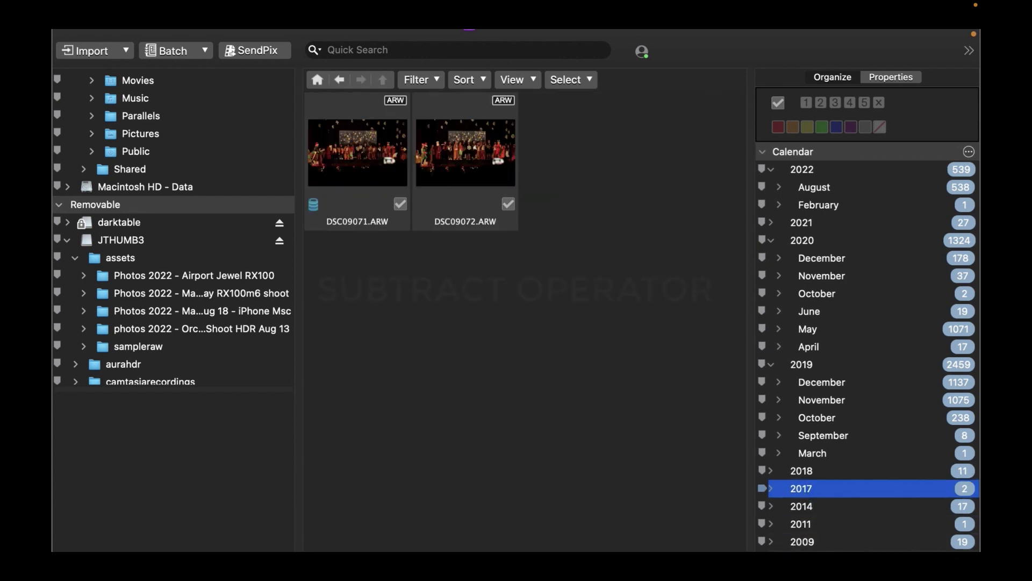
Browse photos from several 2008 dates, including March 2008, and the following date.
scroll(868, 346, down, 3)
click(812, 548)
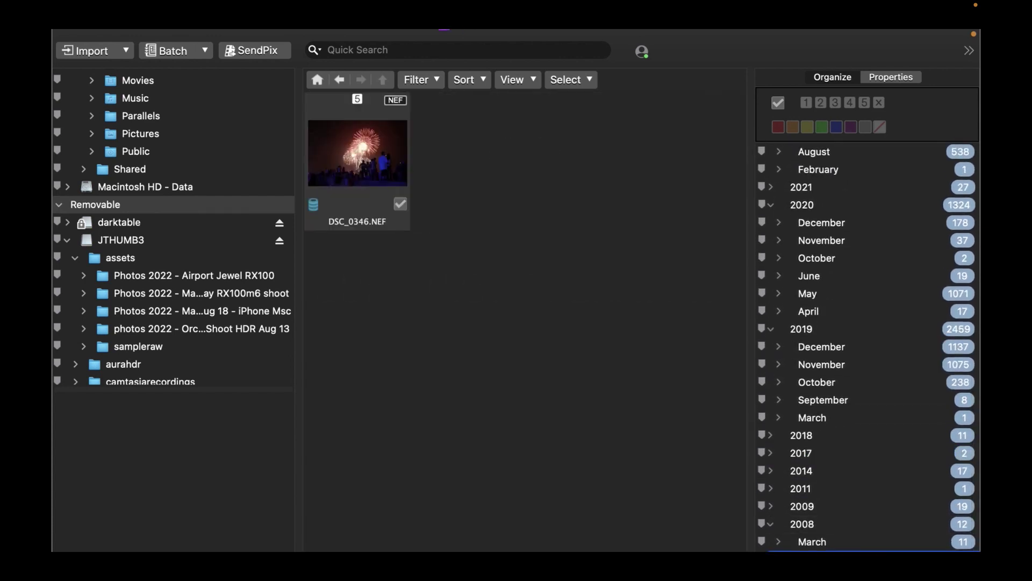
click(809, 546)
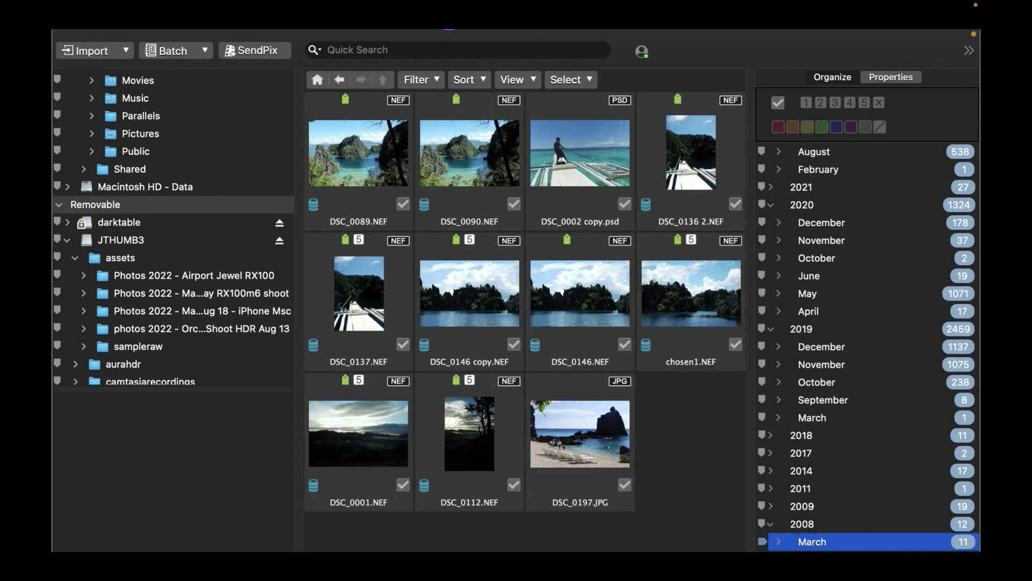
key(Down)
scroll(866, 376, down, 2)
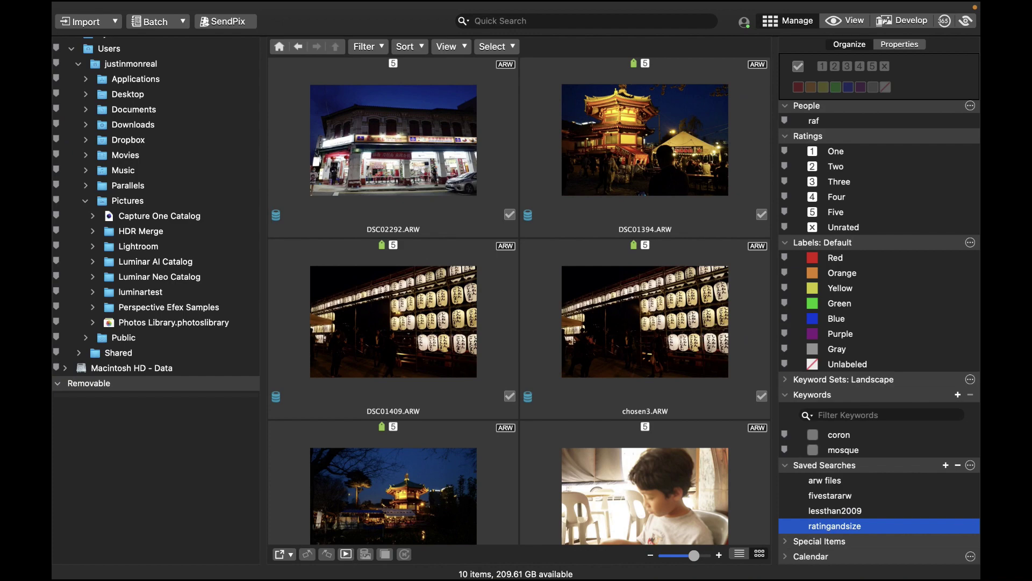
Start a slideshow of the matched photos and set its transition to Crosswarp.
click(345, 553)
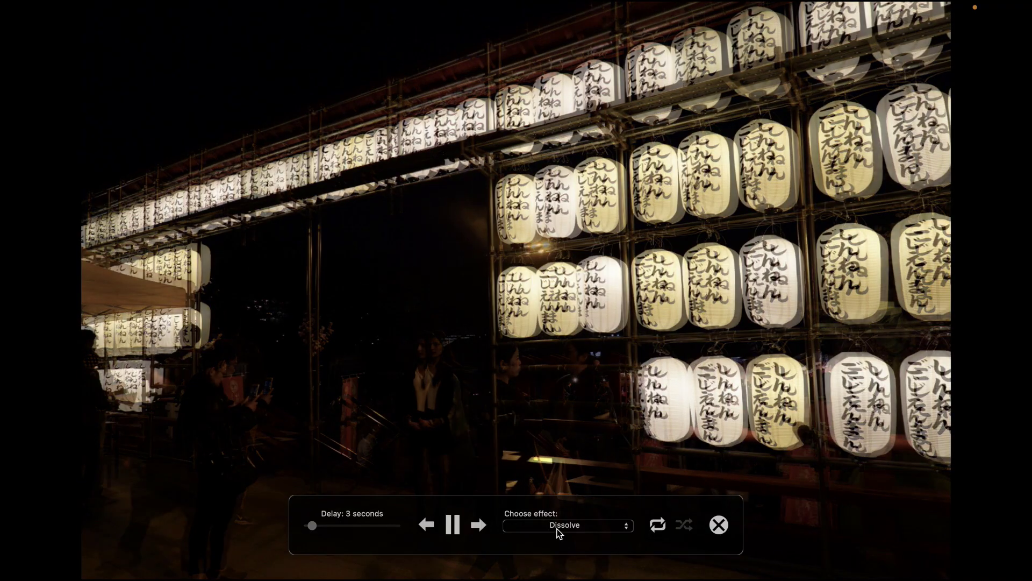
click(557, 530)
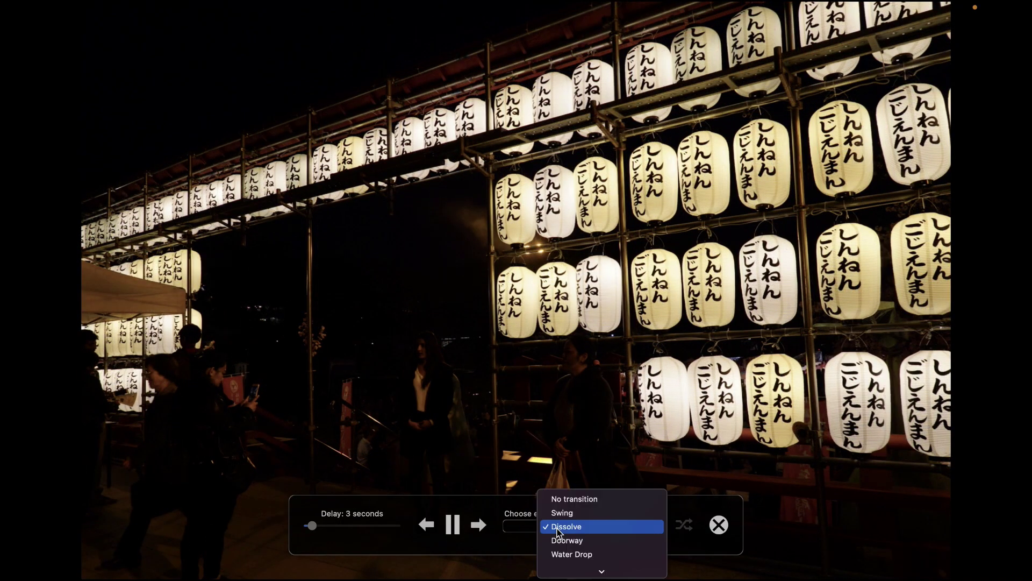
click(556, 517)
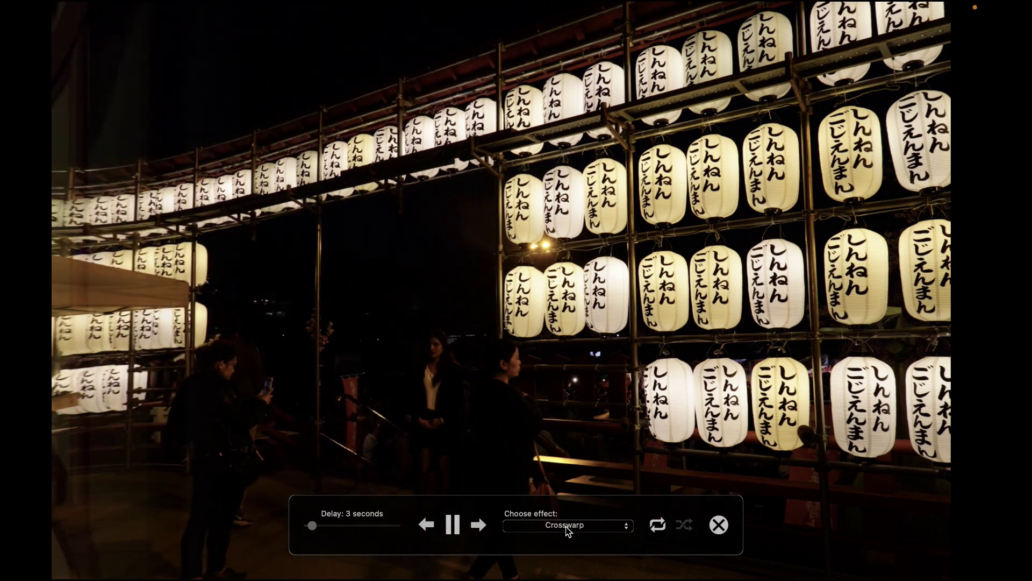
Open the slideshow's Choose effect transition list to look for Hexagonalize.
click(565, 525)
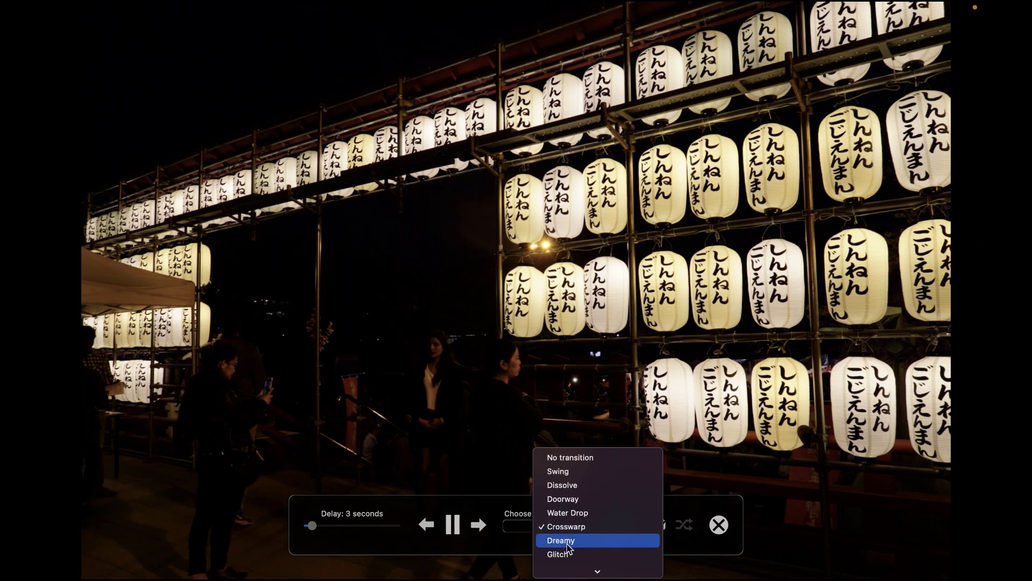
mouse_move(597, 571)
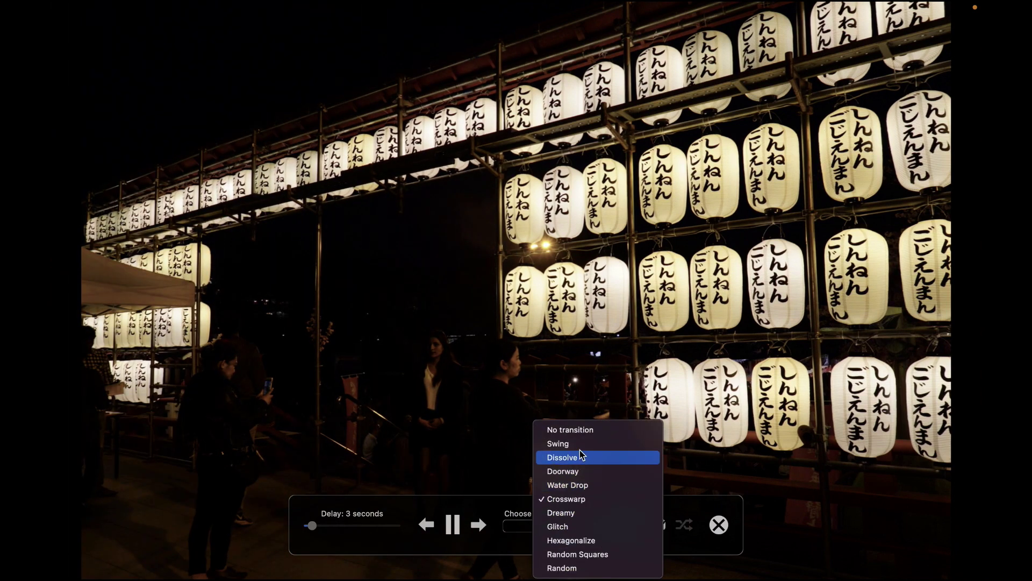